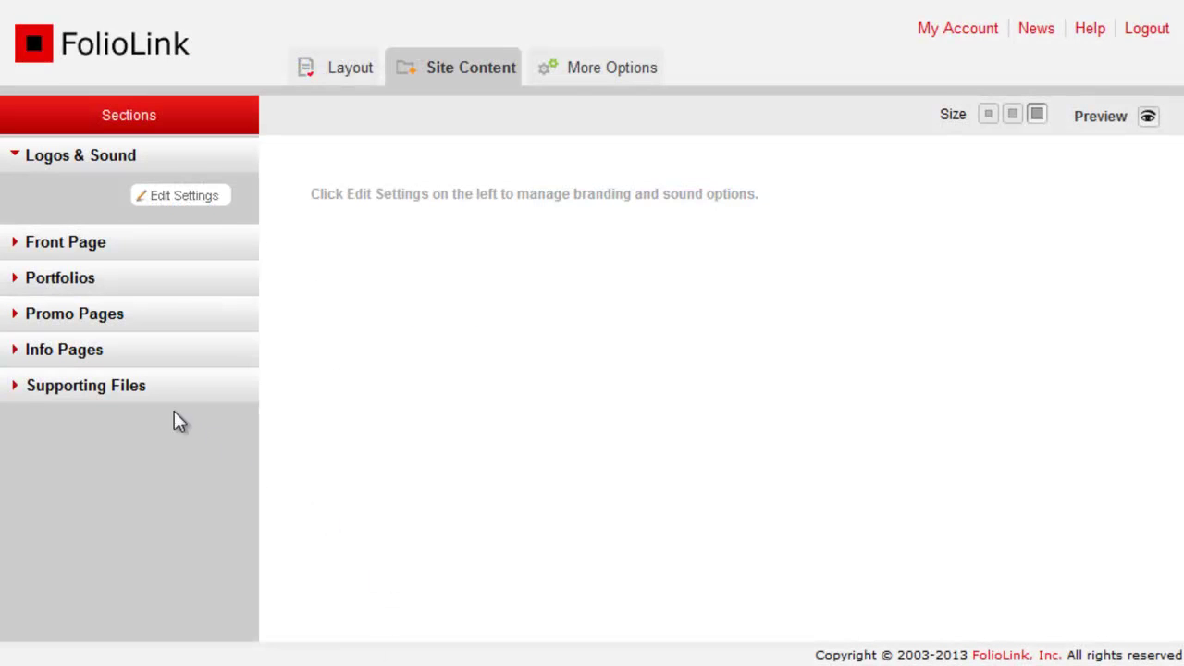
Upload HendricksonSampleImage.jpg to the site's supporting files.
left_click(139, 390)
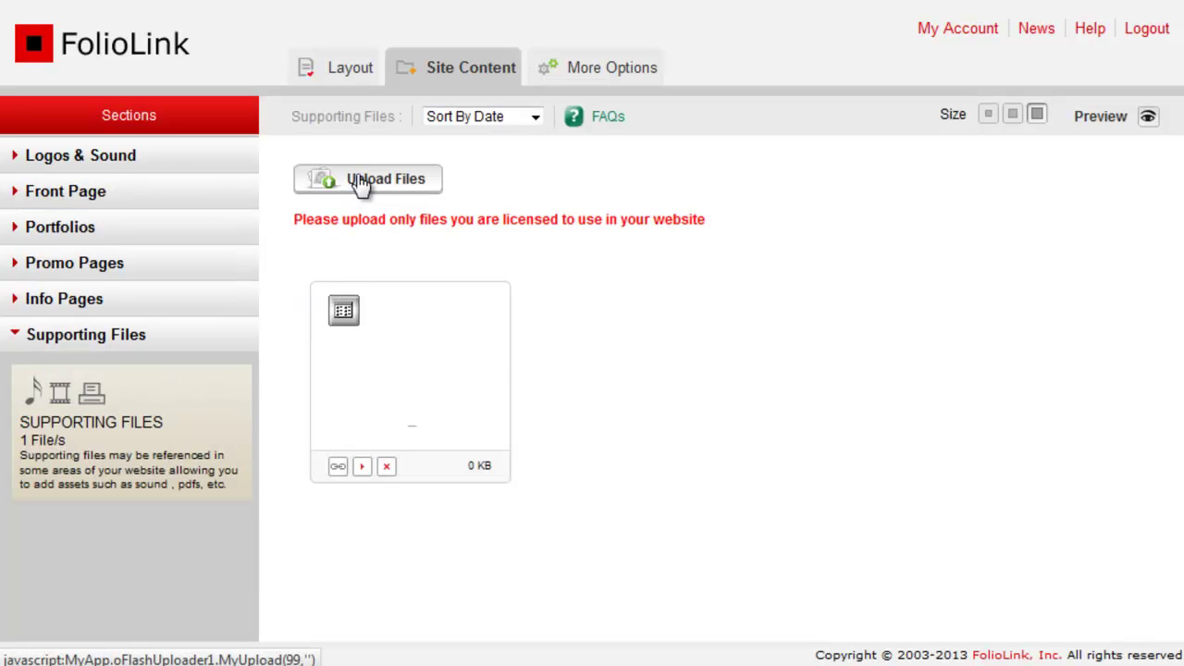
left_click(431, 182)
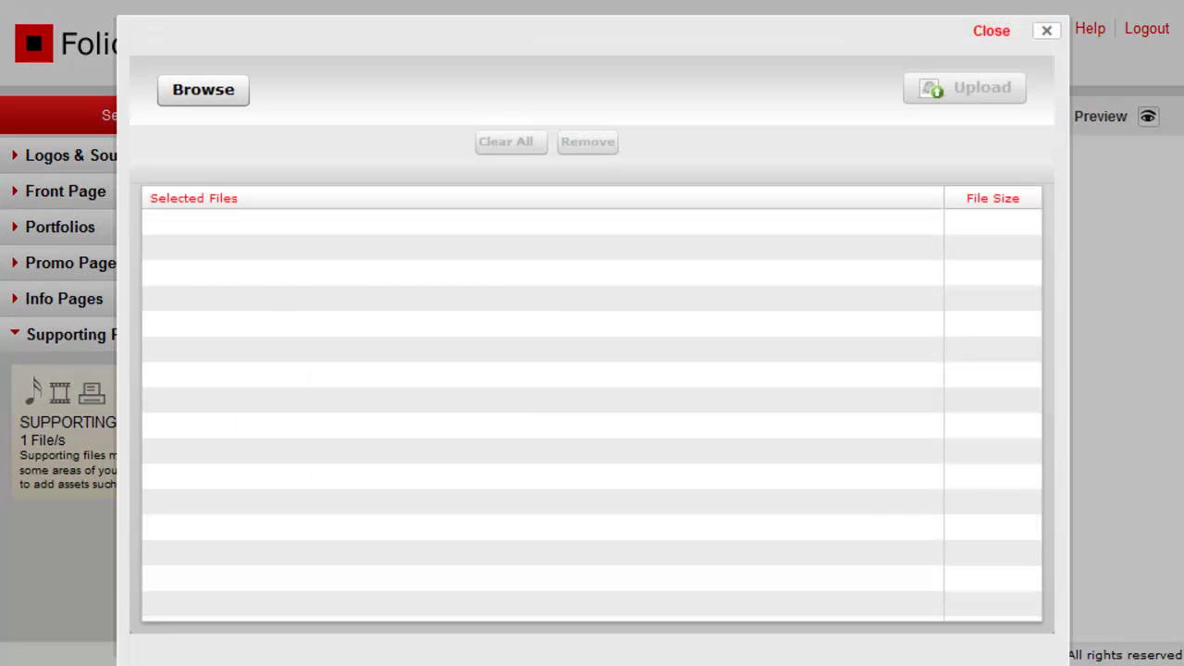
left_click(231, 97)
double_click(458, 120)
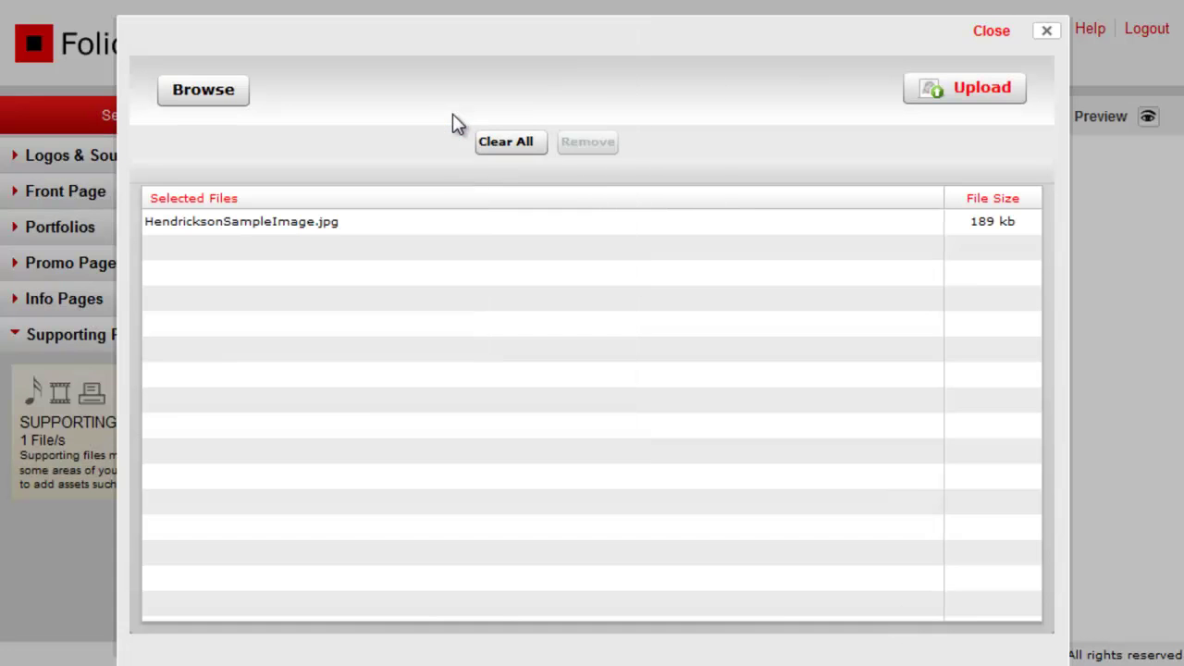
left_click(985, 97)
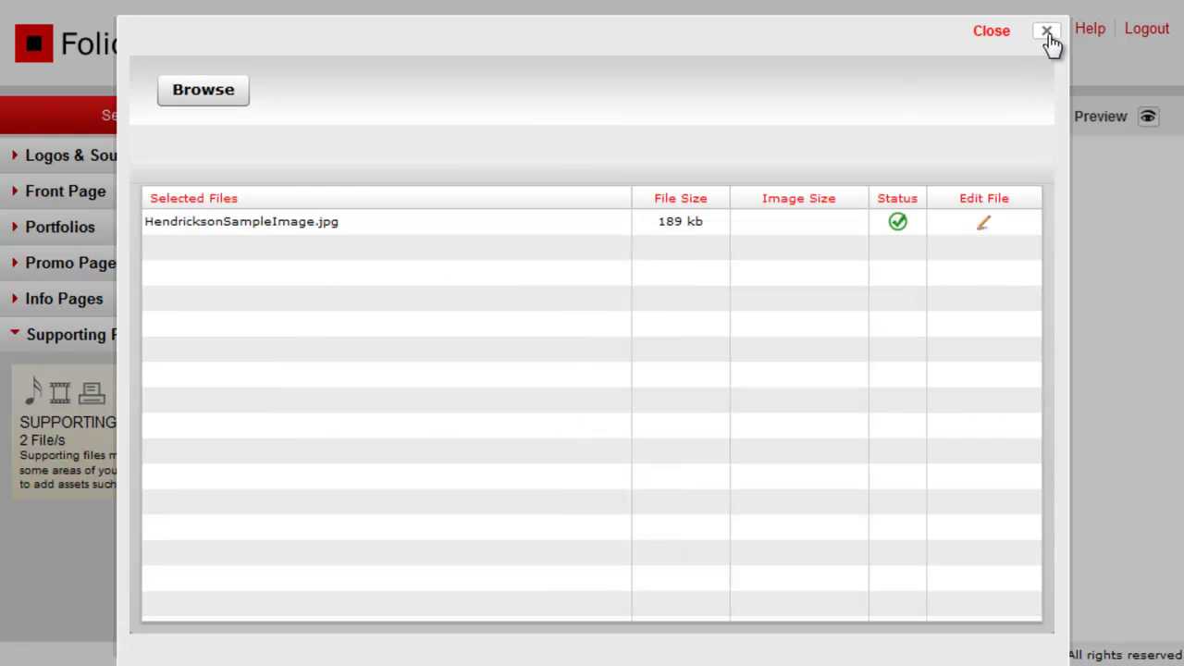
left_click(1047, 32)
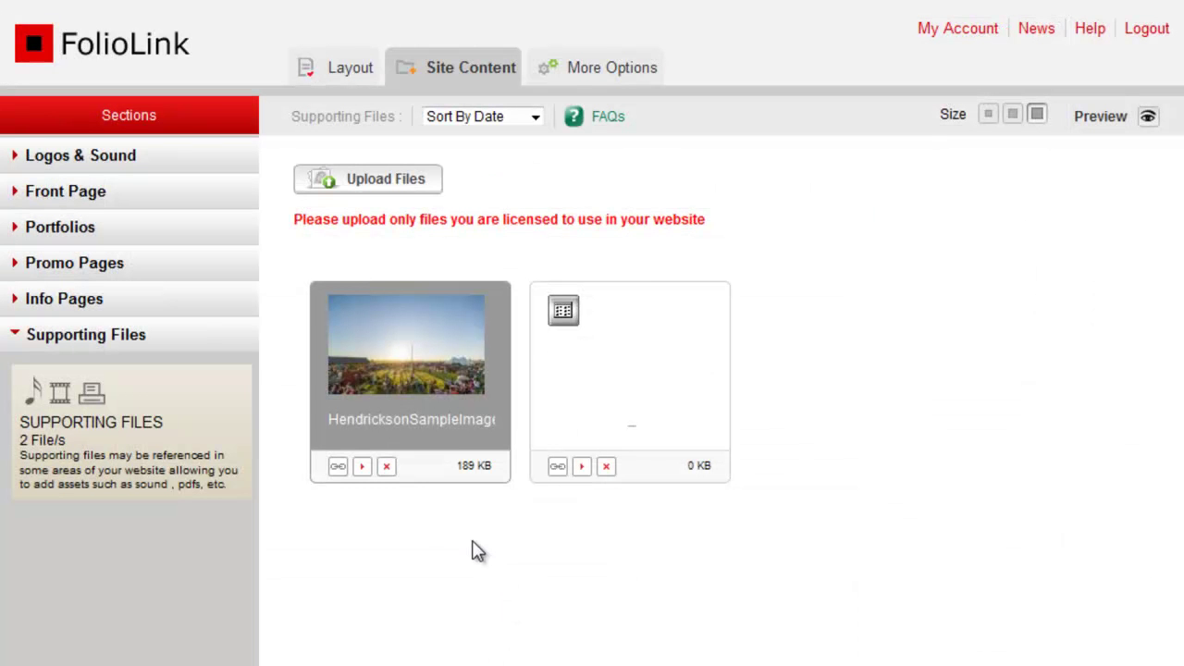
Copy the link of the uploaded HendricksonSampleImage.jpg supporting file.
left_click(338, 469)
left_click(344, 497)
right_click(345, 498)
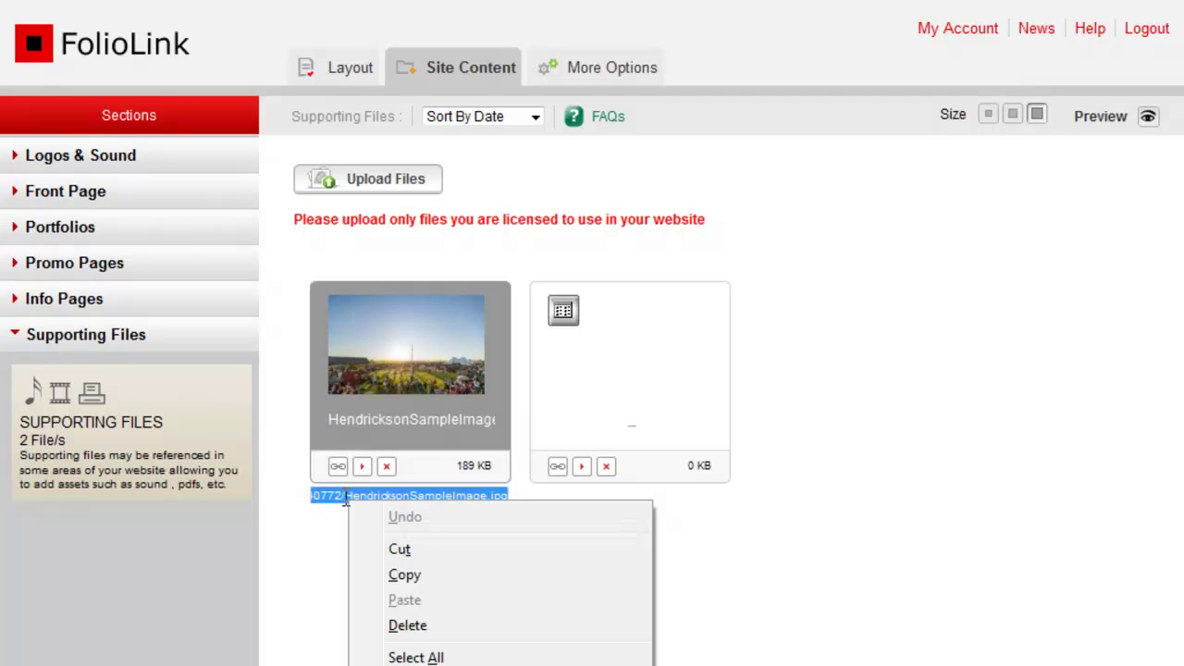
left_click(398, 575)
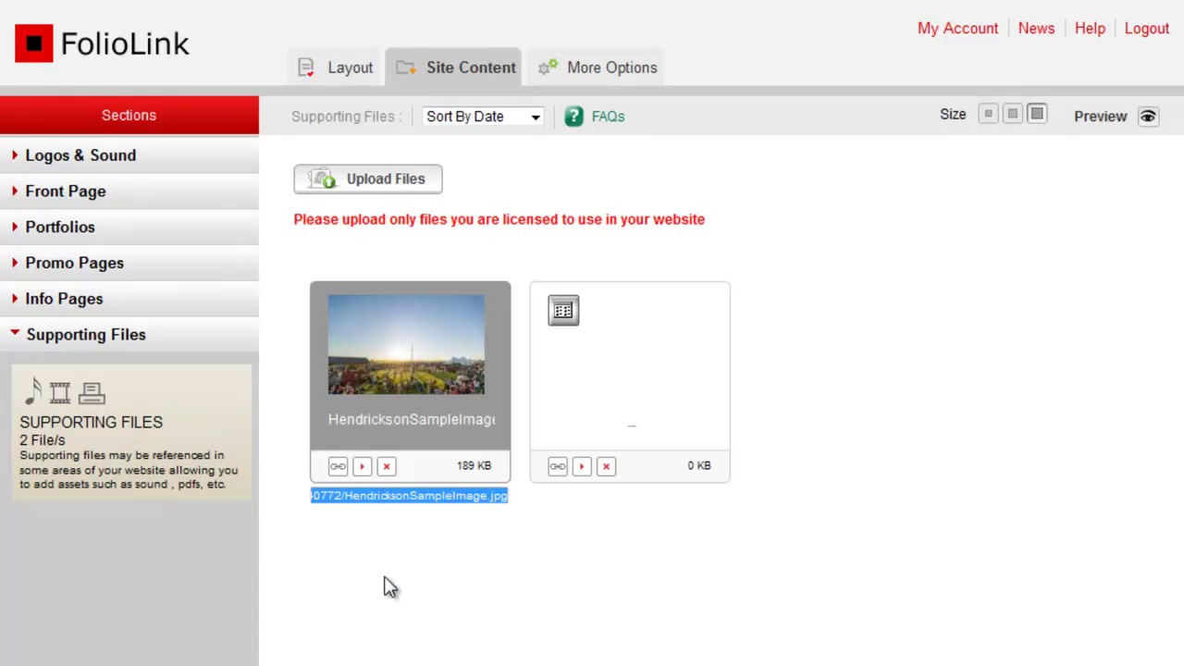
Edit the BIOGRAPHY info page and start inserting an image from the copied URL, with its alignment set to Right.
left_click(123, 305)
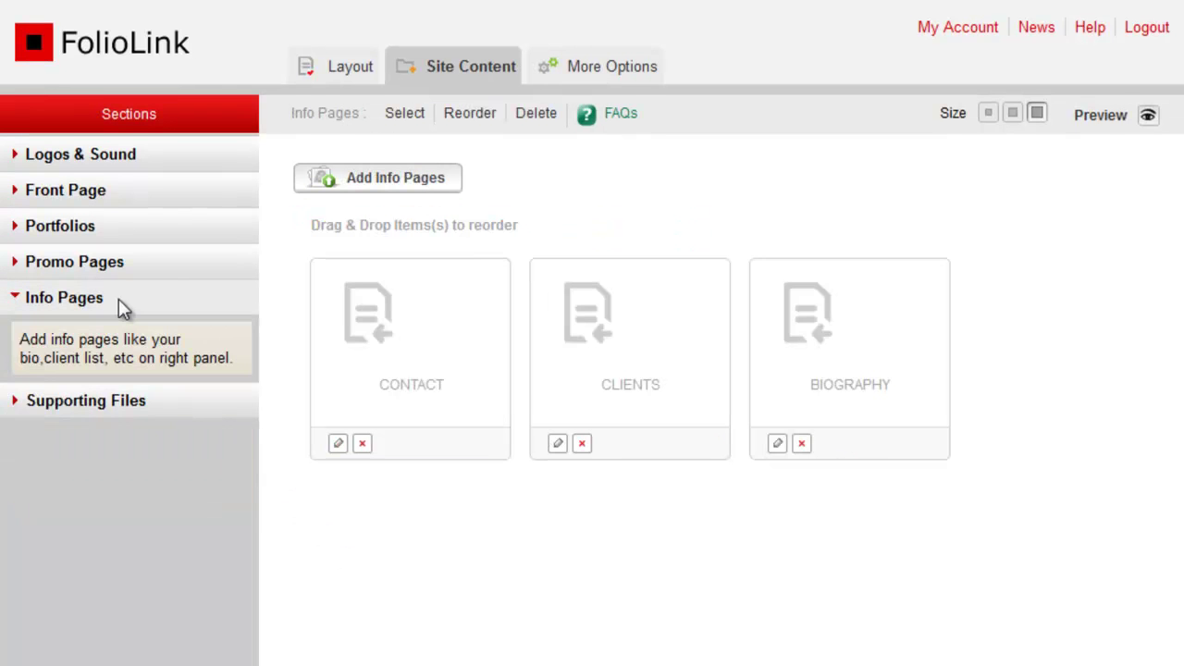
left_click(778, 445)
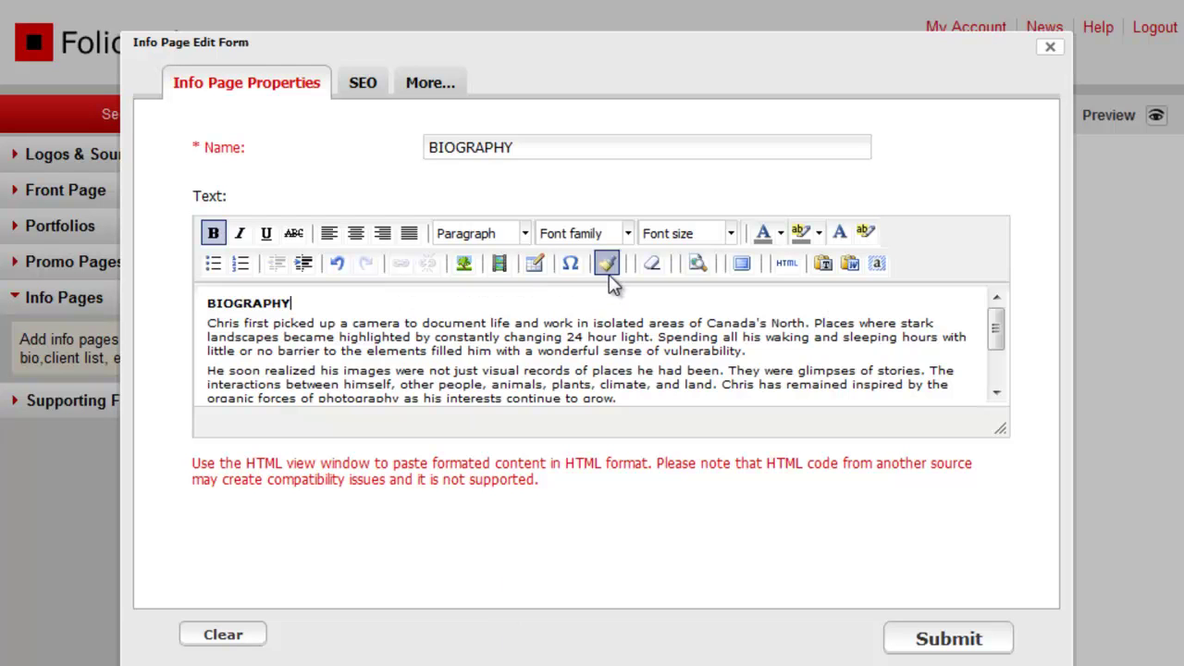
left_click(475, 276)
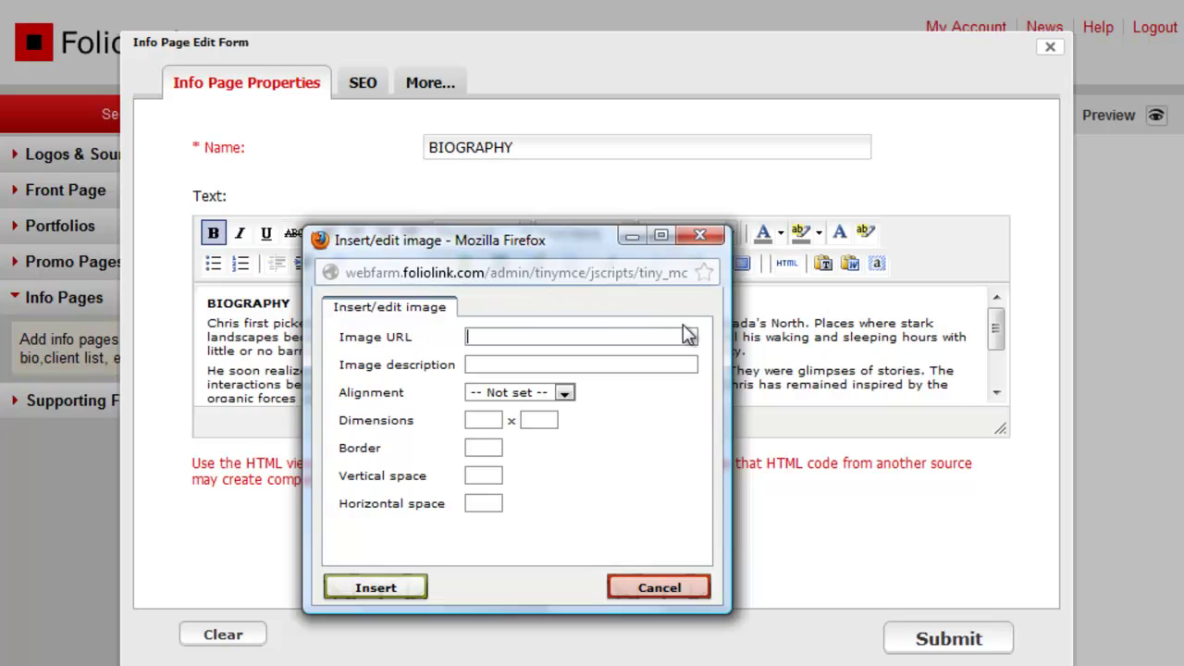
key("ctrl+v")
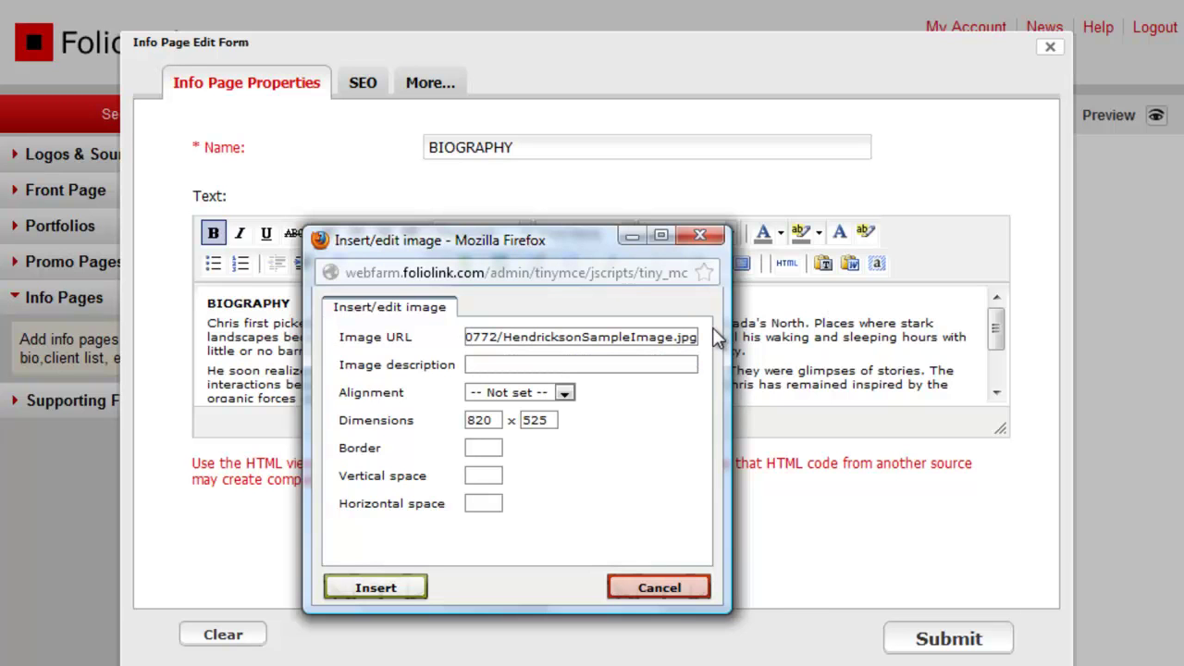
left_click(563, 393)
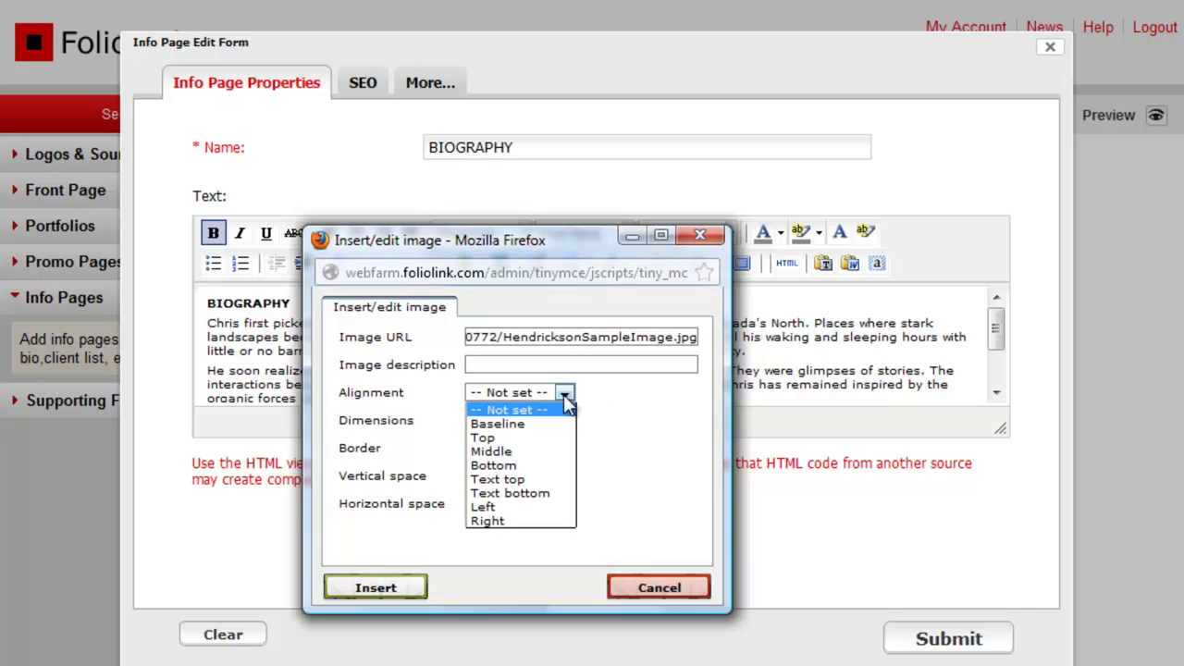
left_click(556, 521)
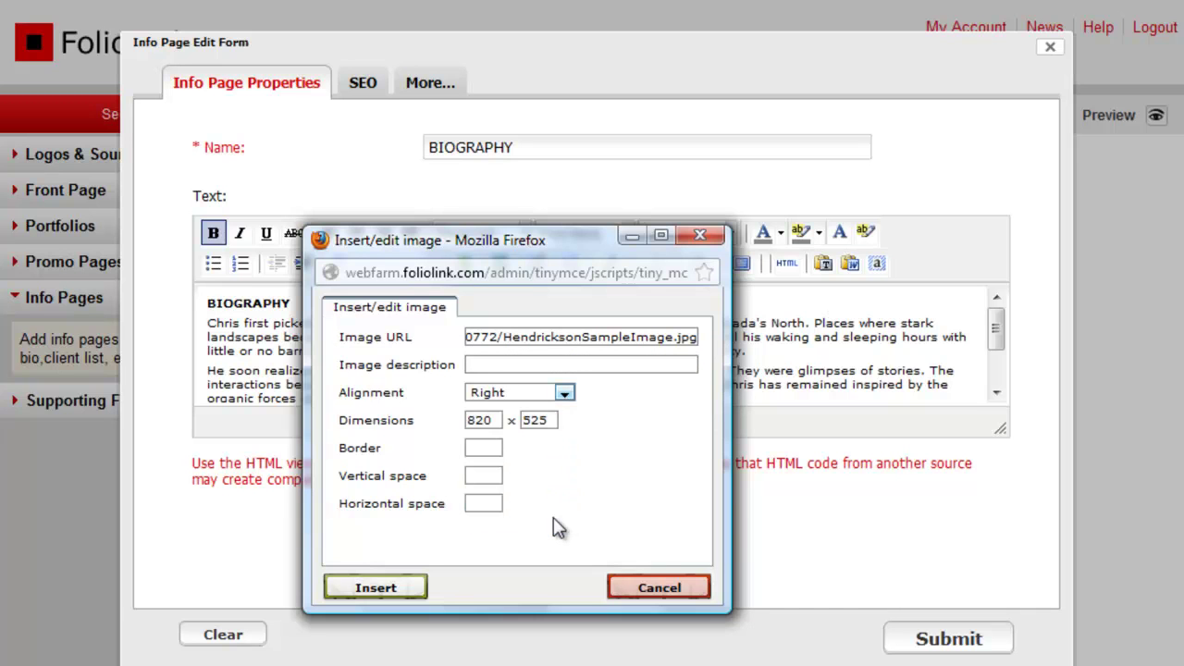
Set the image's width to 300 and leave its height blank.
left_click_drag(496, 421, 337, 417)
key("BackSpace")
key("Tab")
key("BackSpace")
left_click(477, 421)
type("300")
Give the image a border of 2 and vertical and horizontal space of 20, then insert it and submit the page.
left_click(496, 448)
type("2")
left_click(496, 476)
type("20")
key("Tab")
type("20")
left_click(685, 475)
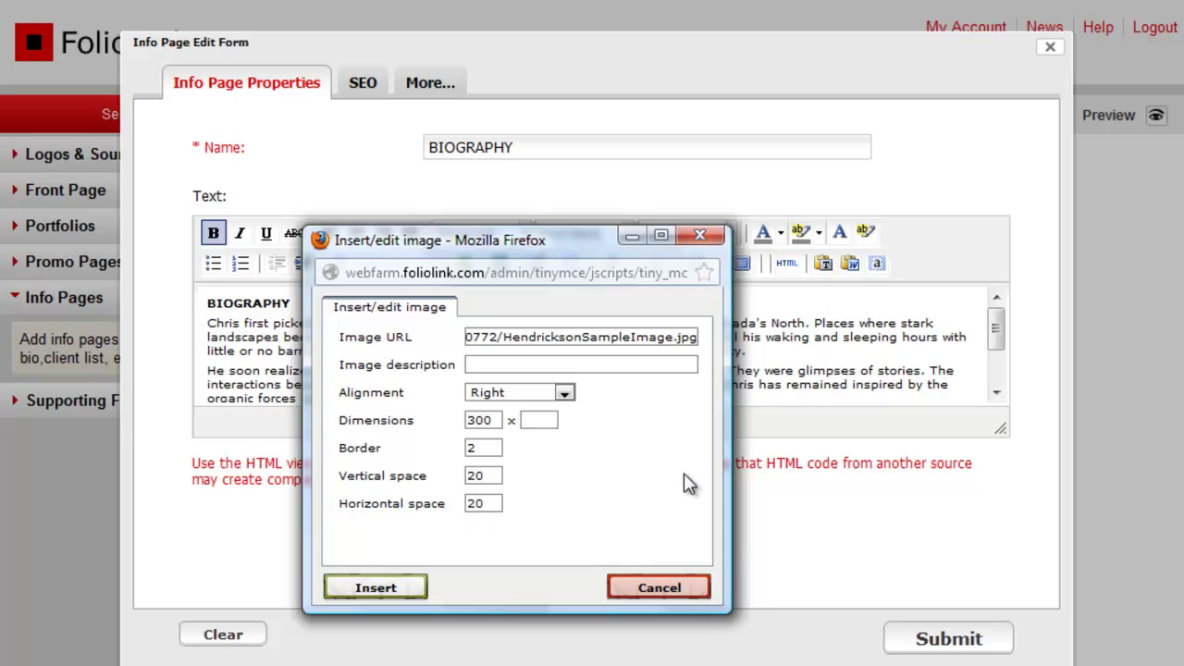
left_click(382, 589)
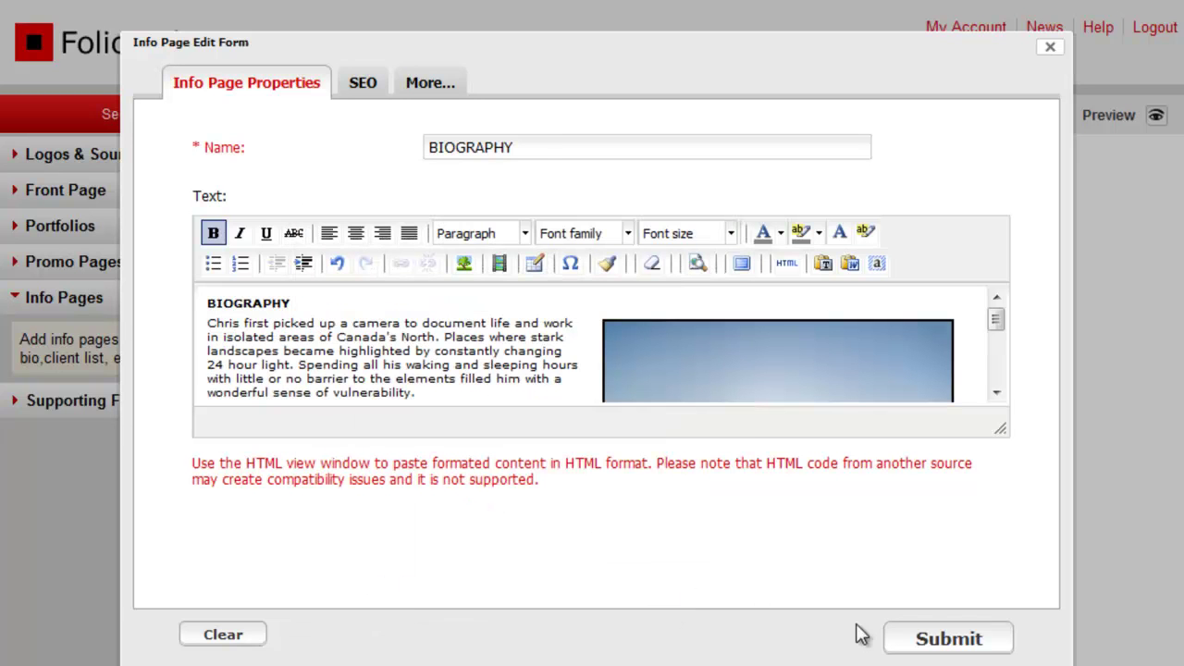
left_click(922, 648)
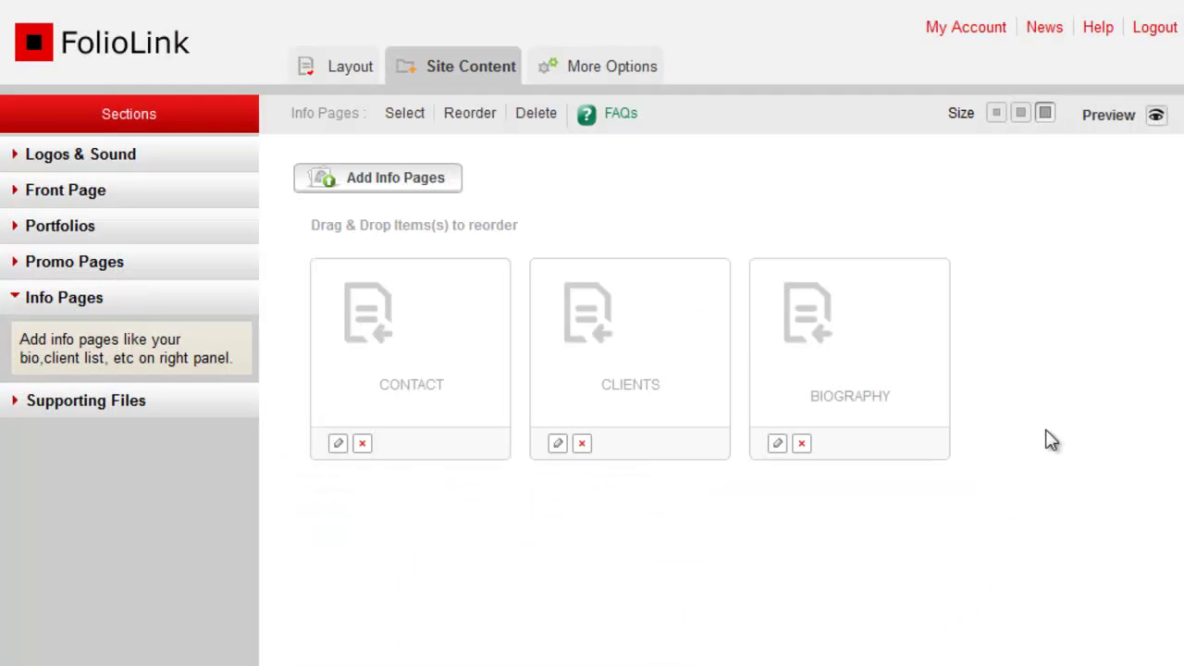
Preview the site, then left-align the inserted picture in the biography text.
left_click(1109, 116)
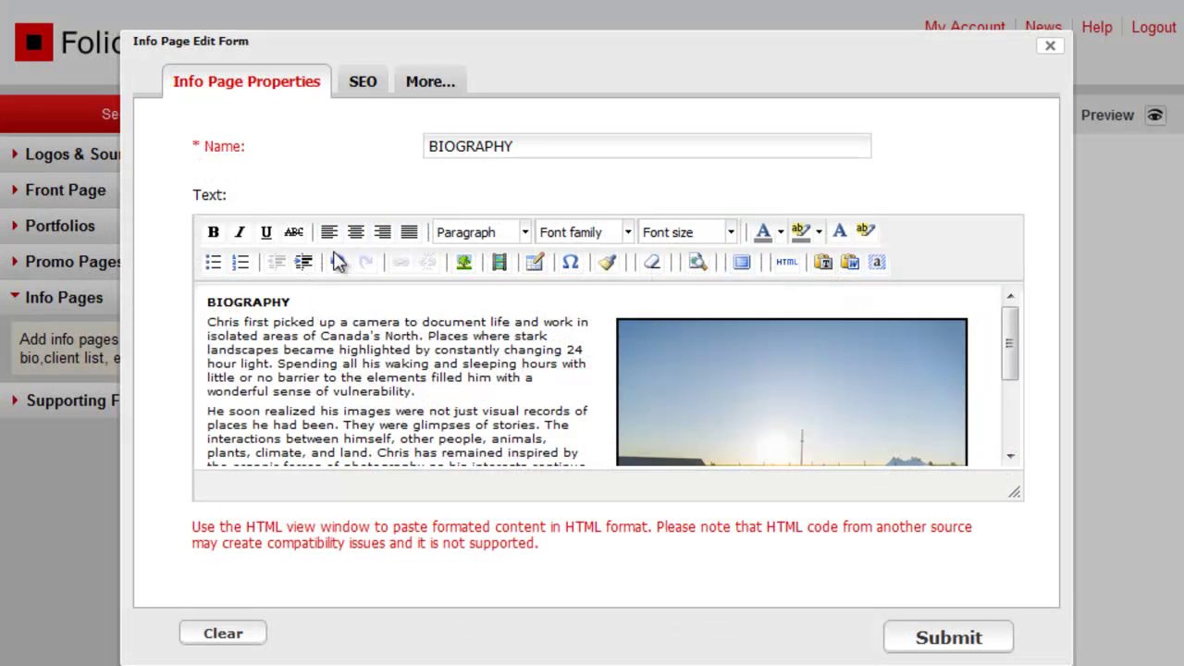
left_click(725, 396)
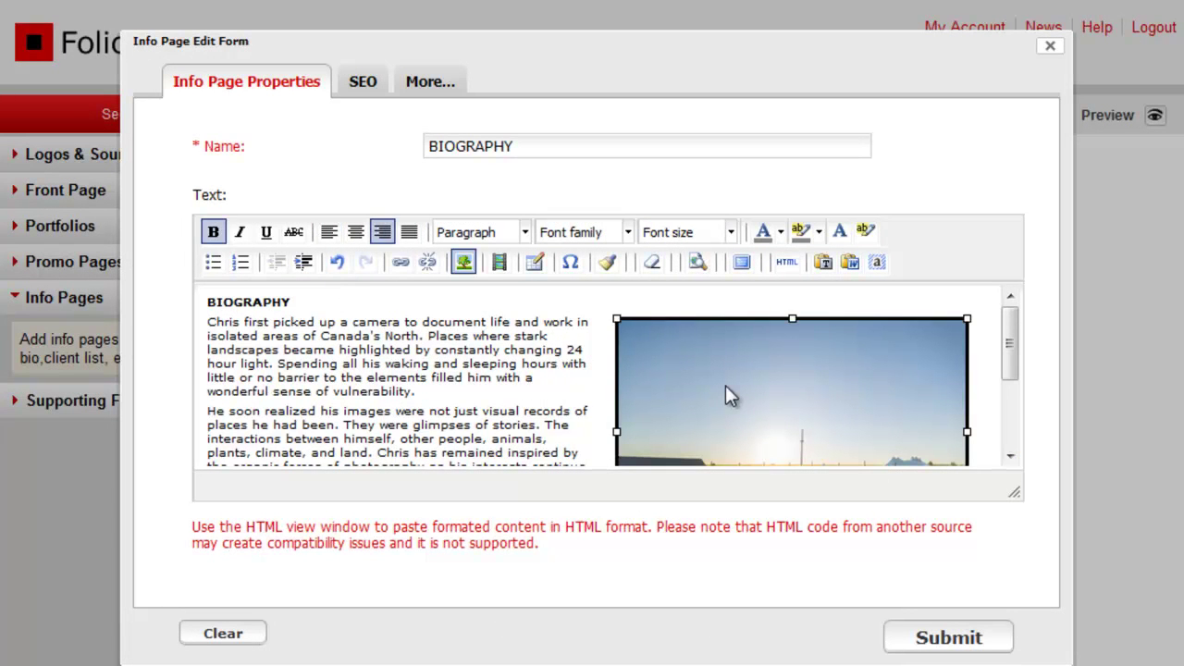
left_click(329, 233)
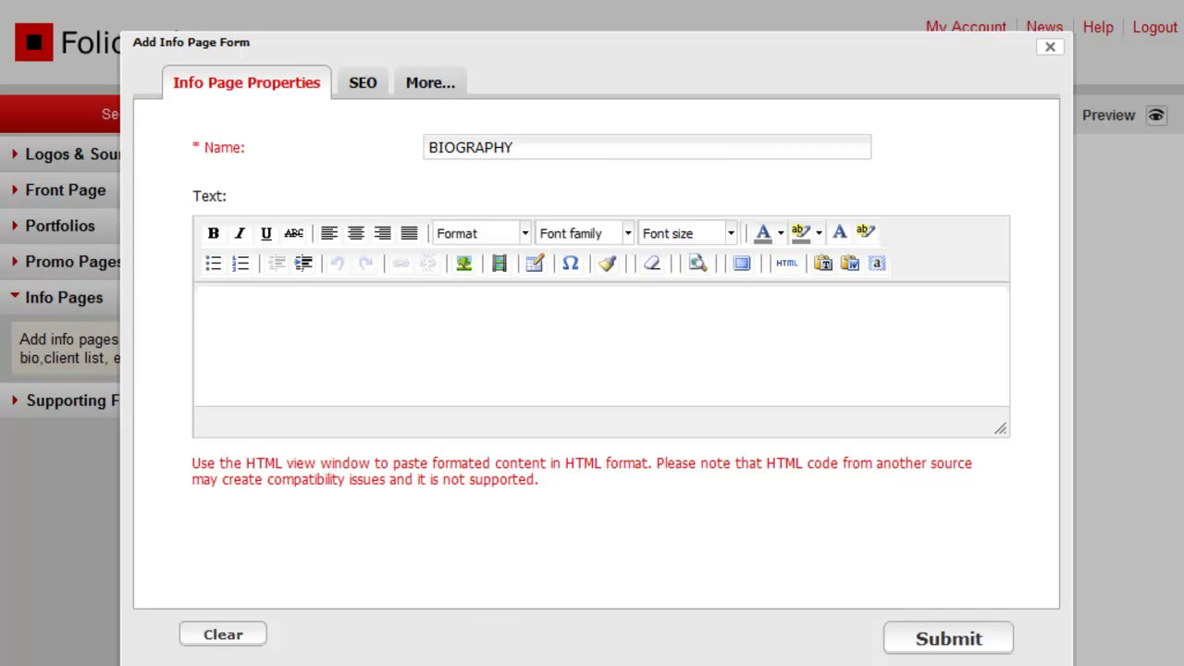
Insert a table with 2 columns and 1 row in the empty BIOGRAPHY page, and paste the biography text into its first cell.
left_click(539, 275)
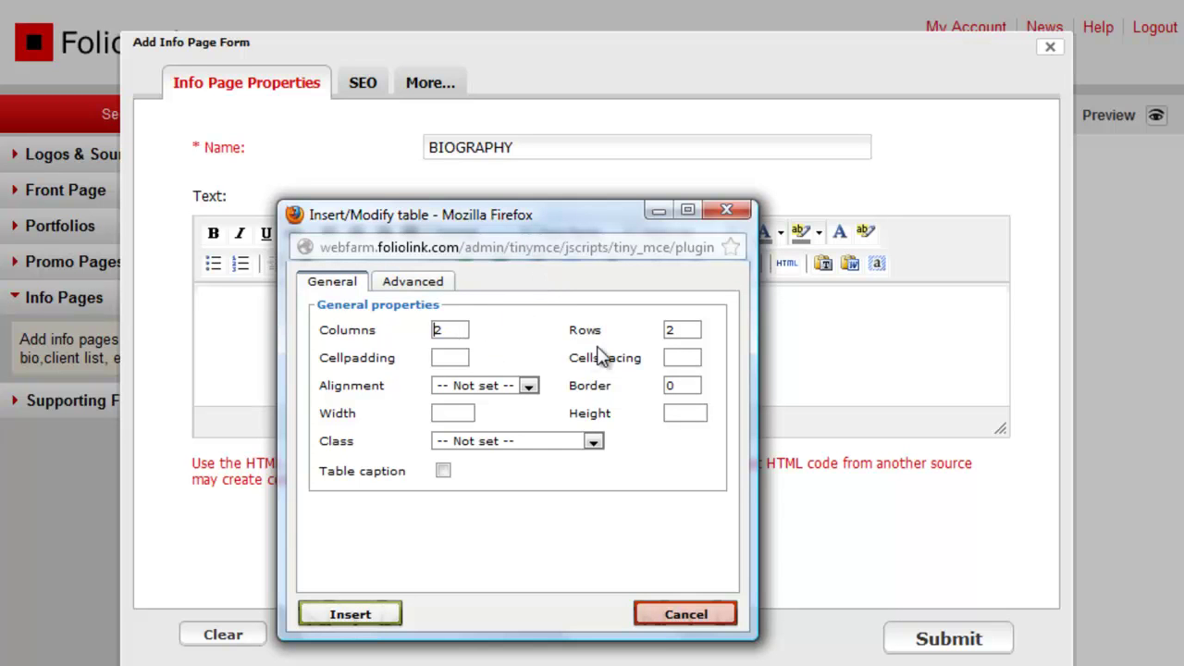
left_click_drag(679, 333, 642, 331)
type("1")
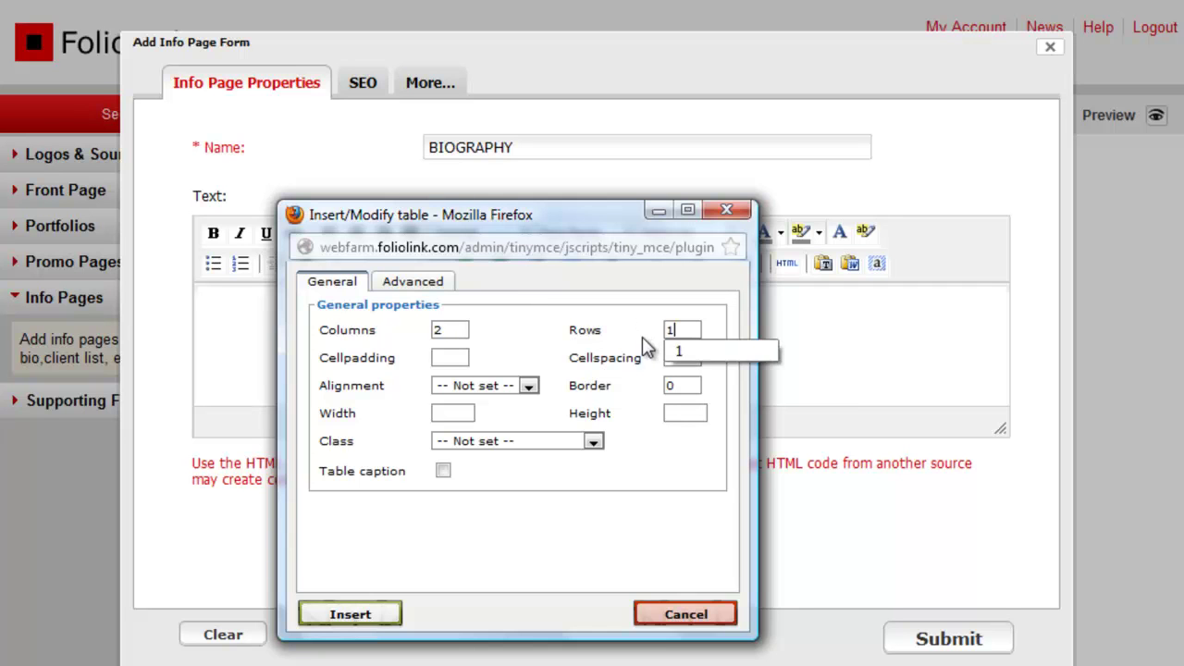
left_click(675, 458)
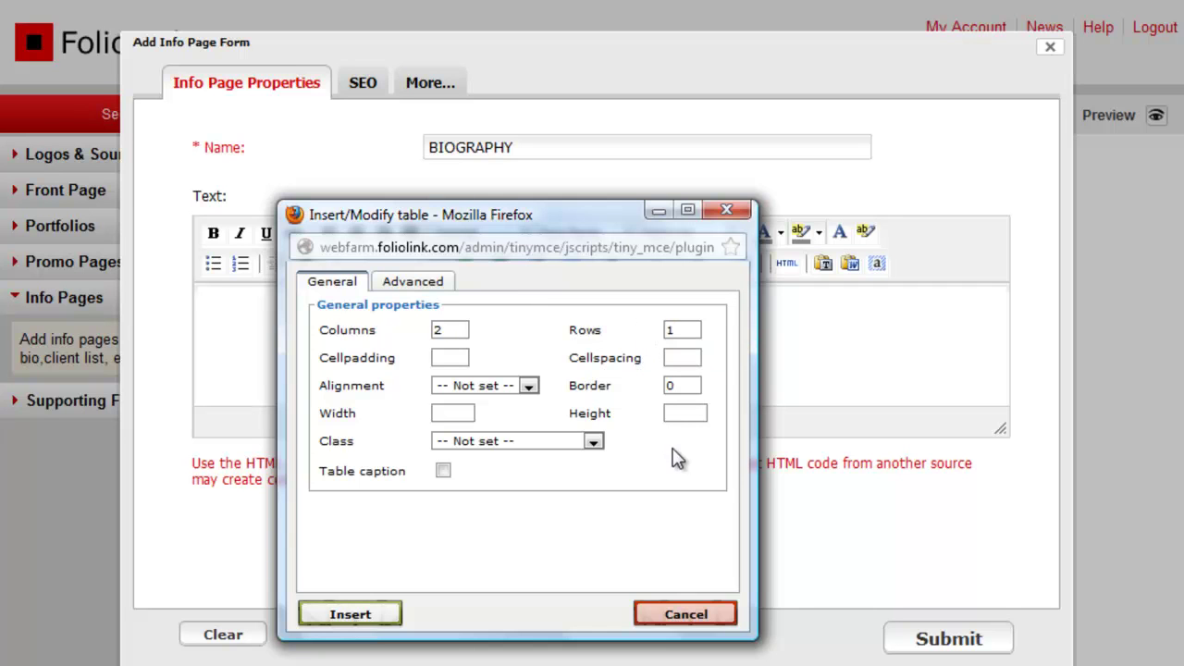
left_click(350, 615)
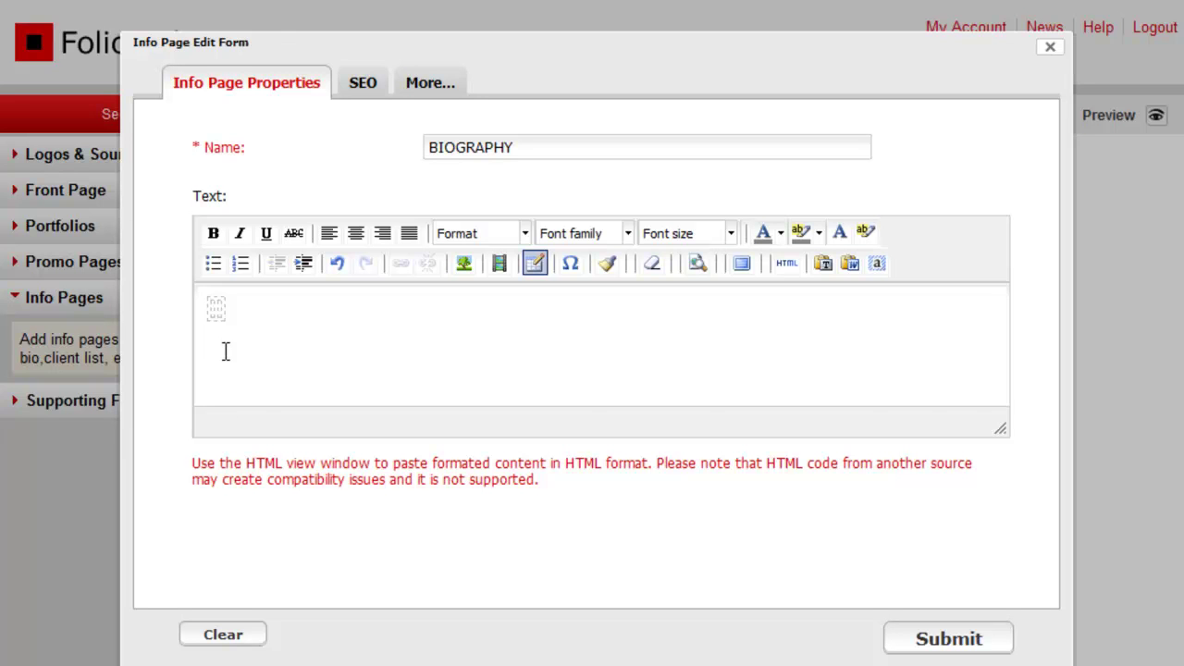
key("ctrl+v")
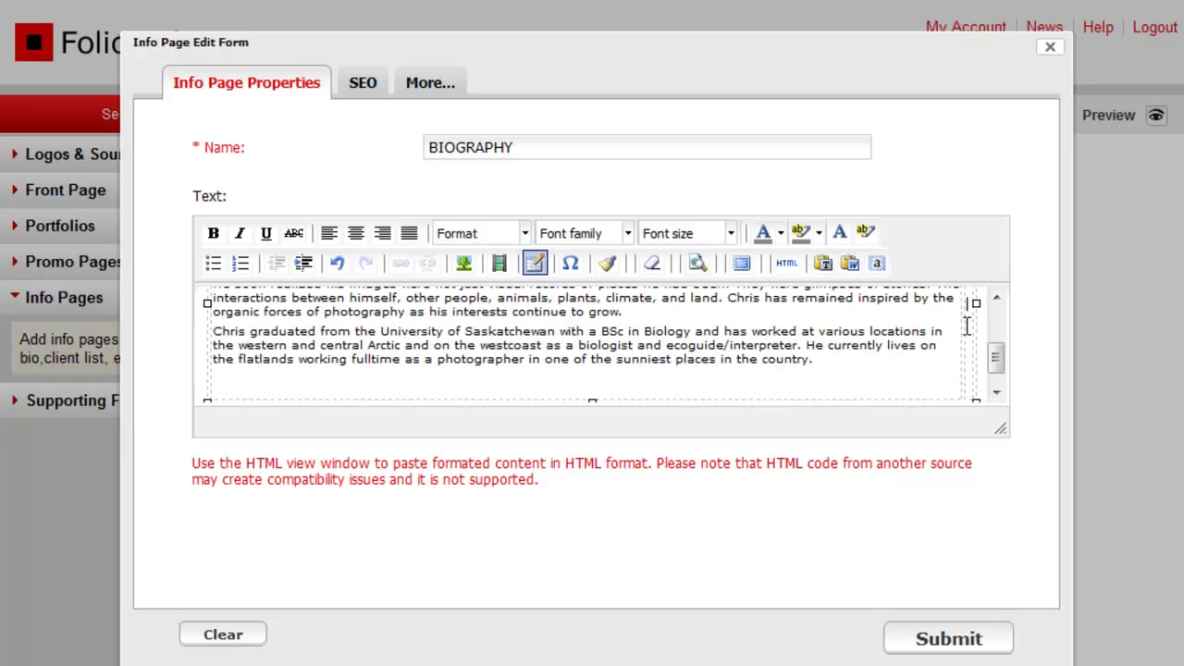
Start inserting the sample image into the second table cell from the copied URL, with width 280 and a blank height.
left_click(464, 263)
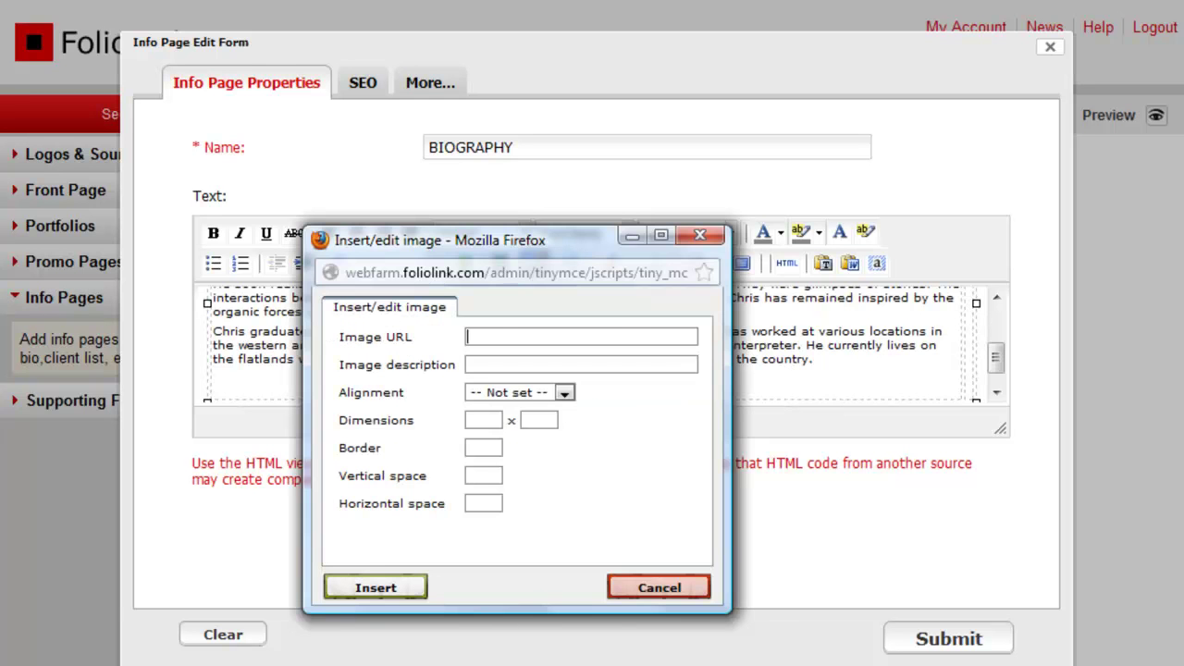
key("ctrl+v")
left_click(586, 505)
key("shift+Home")
key("BackSpace")
key("Tab")
key("BackSpace")
left_click(490, 418)
type("280")
Set the image's horizontal space to 2, insert it beside the biography text and submit the page.
left_click(483, 502)
type("2")
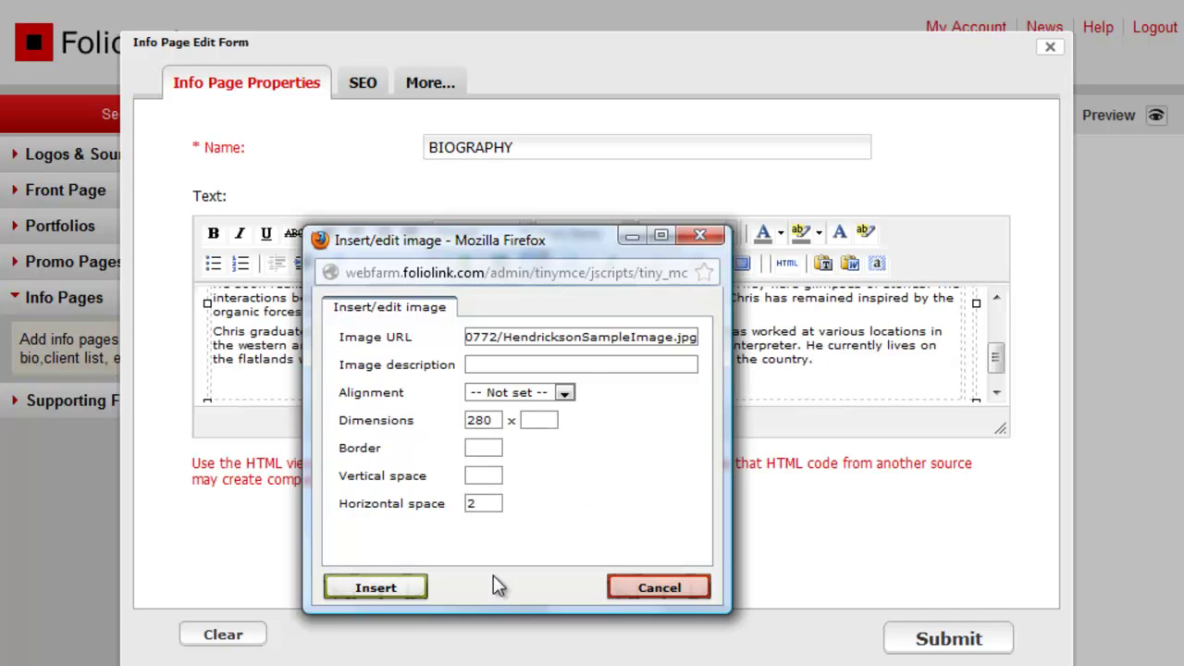
left_click(376, 589)
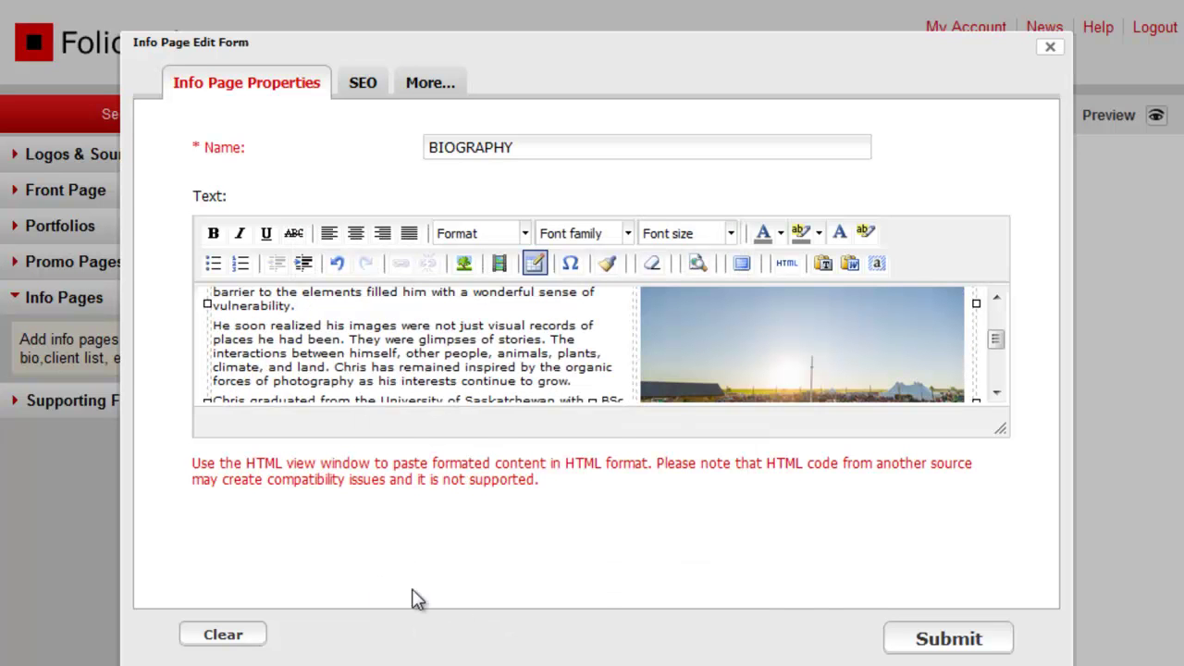
left_click(931, 637)
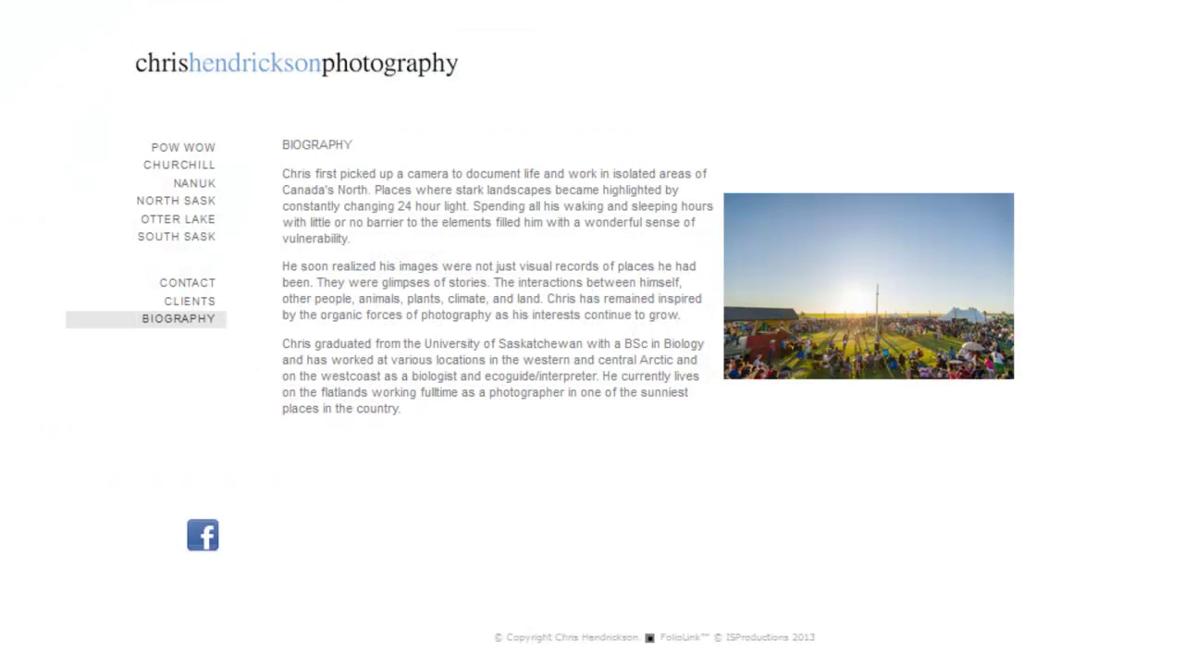